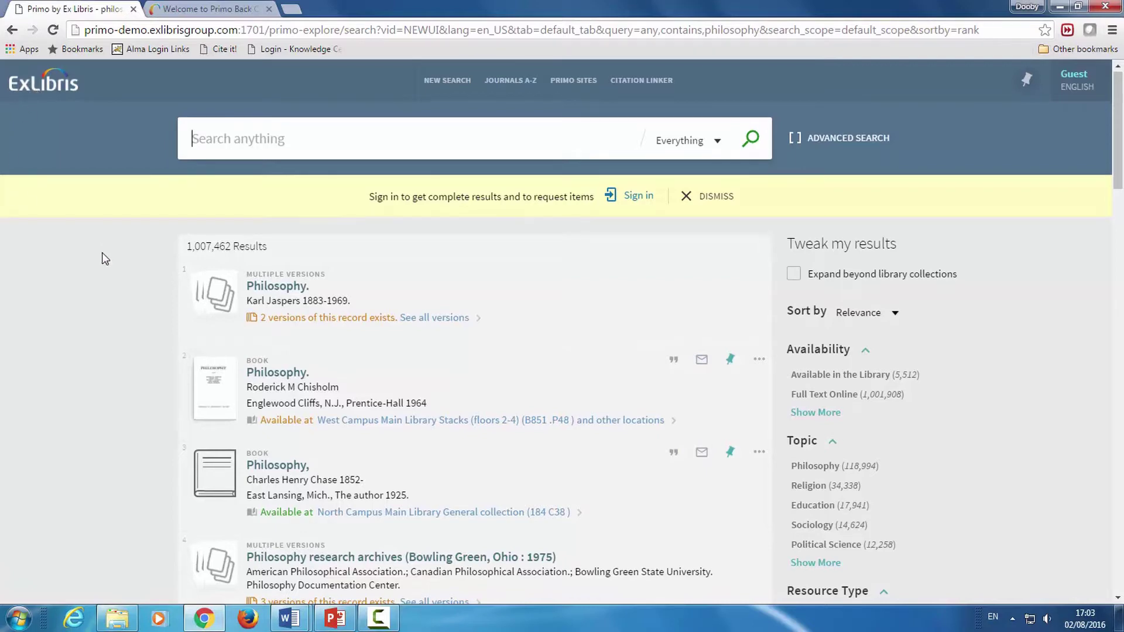
scroll(159, 369, down, 2)
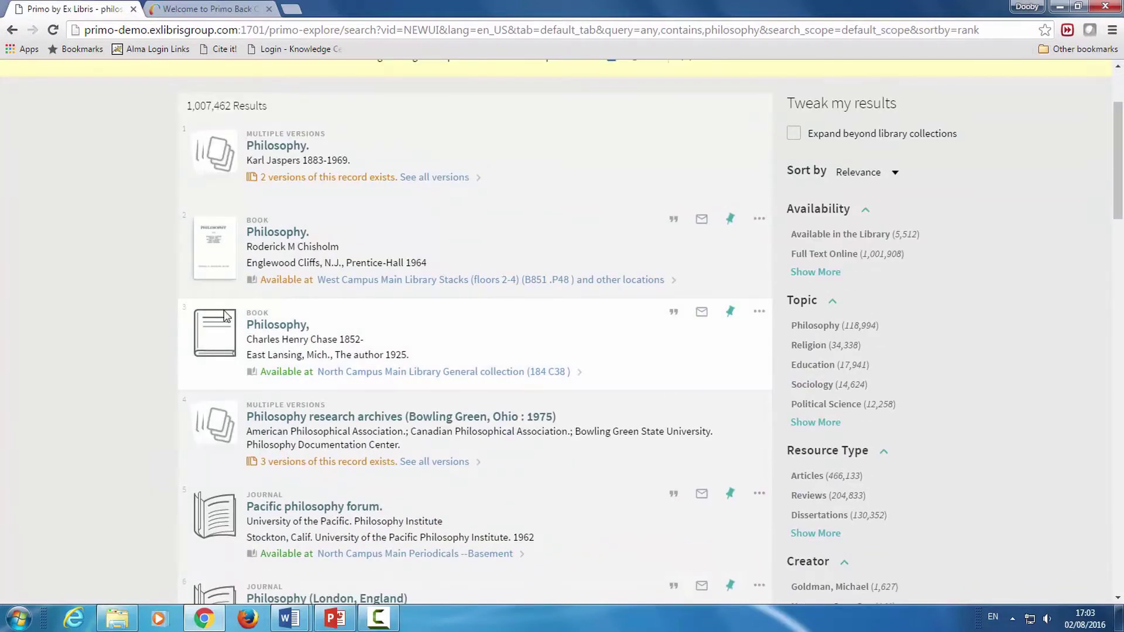
scroll(152, 446, down, 1)
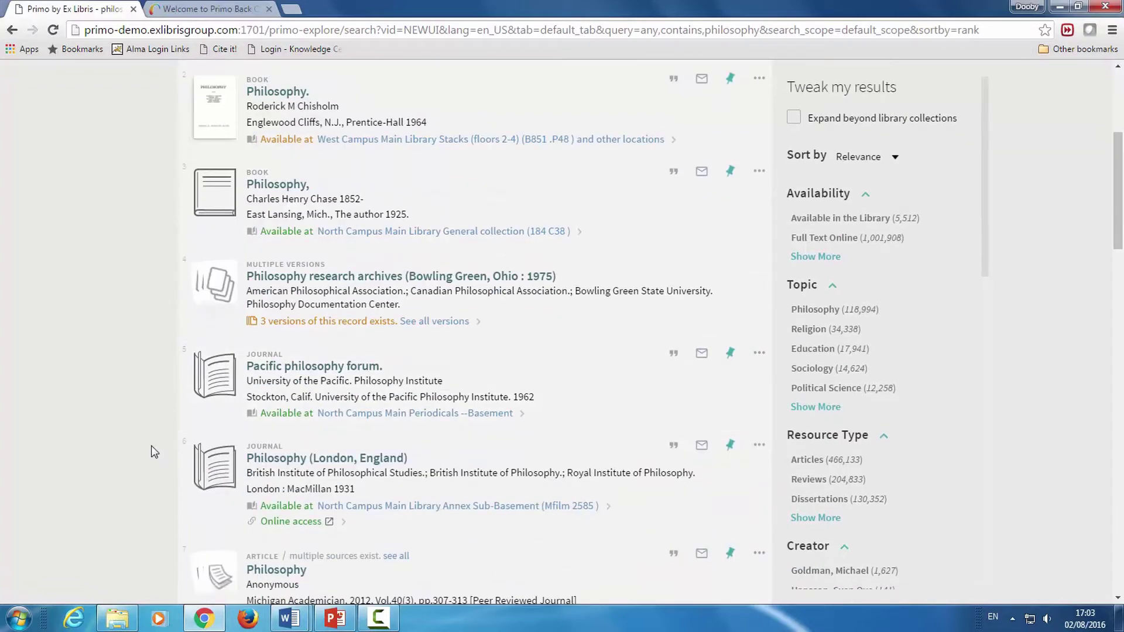
scroll(152, 445, up, 3)
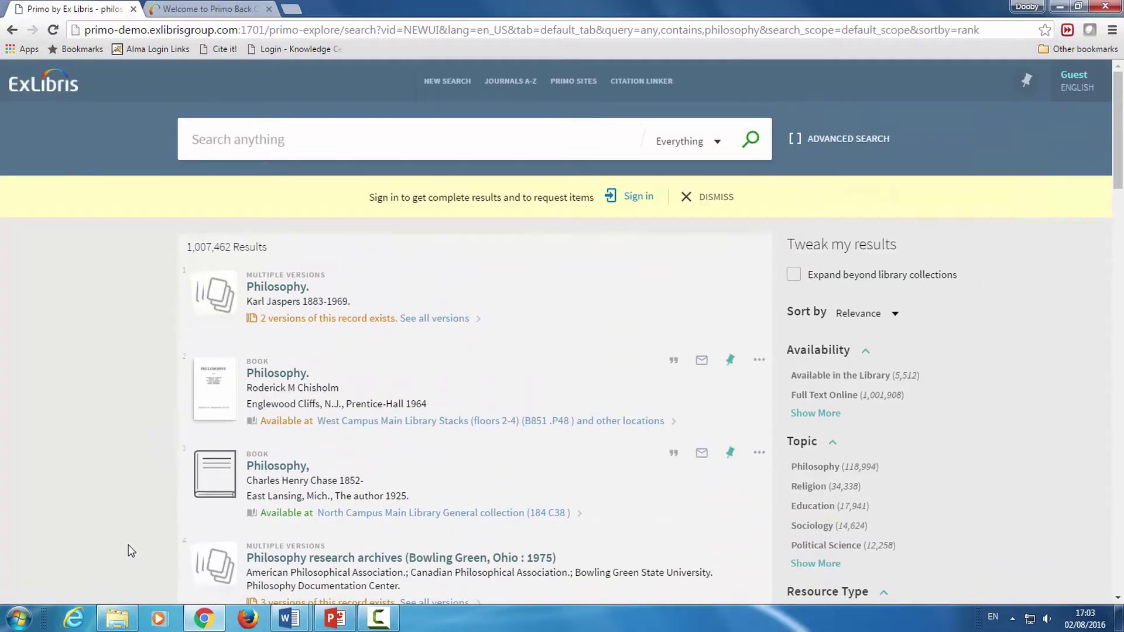
- Show the desktop's New Images folder with its seven icon files, then return to the Alma dashboard
click(1057, 6)
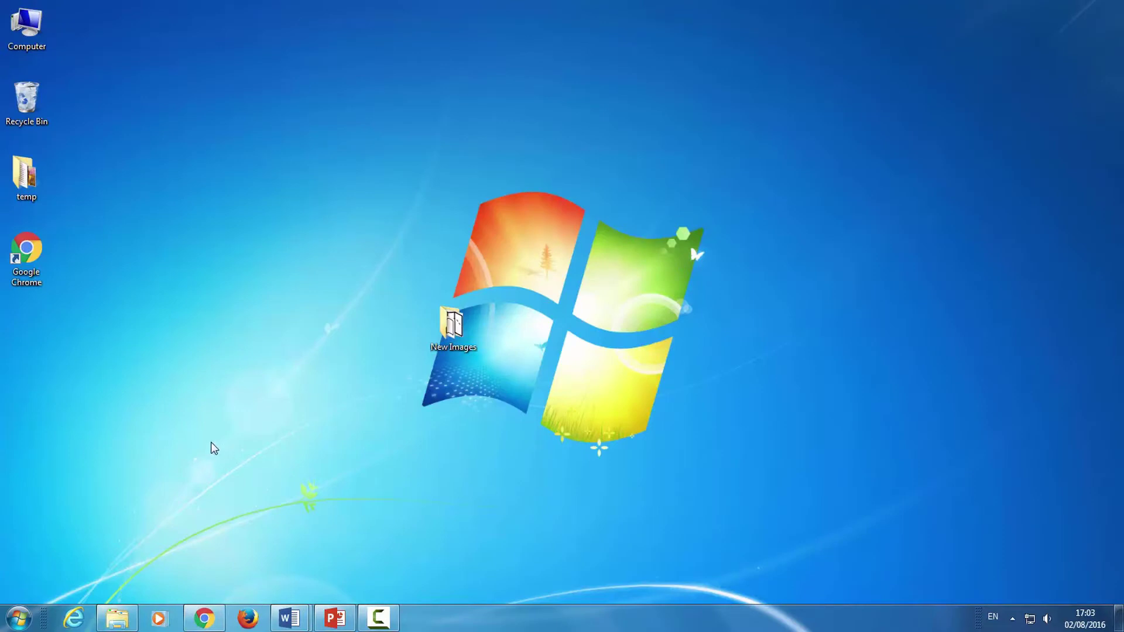
double_click(452, 327)
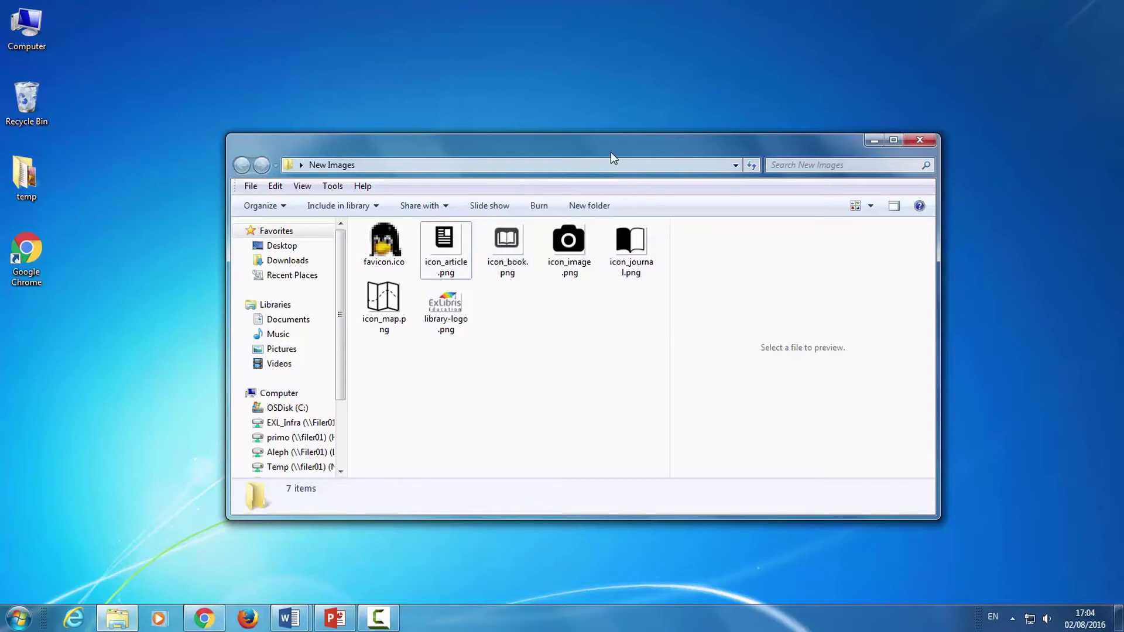
drag(610, 152, 497, 108)
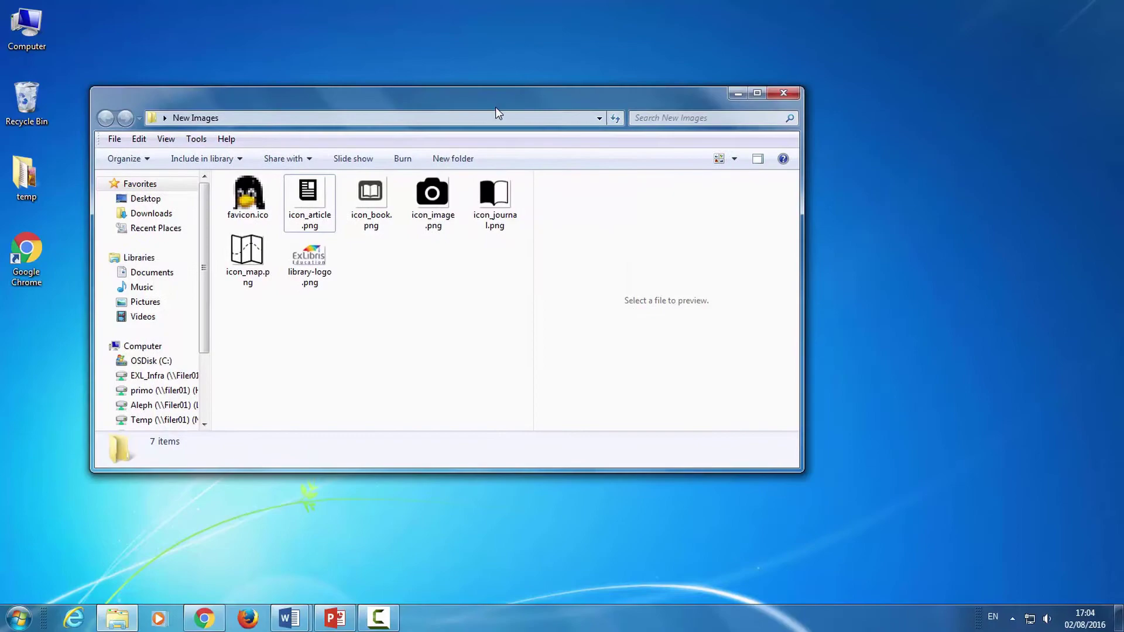
click(206, 620)
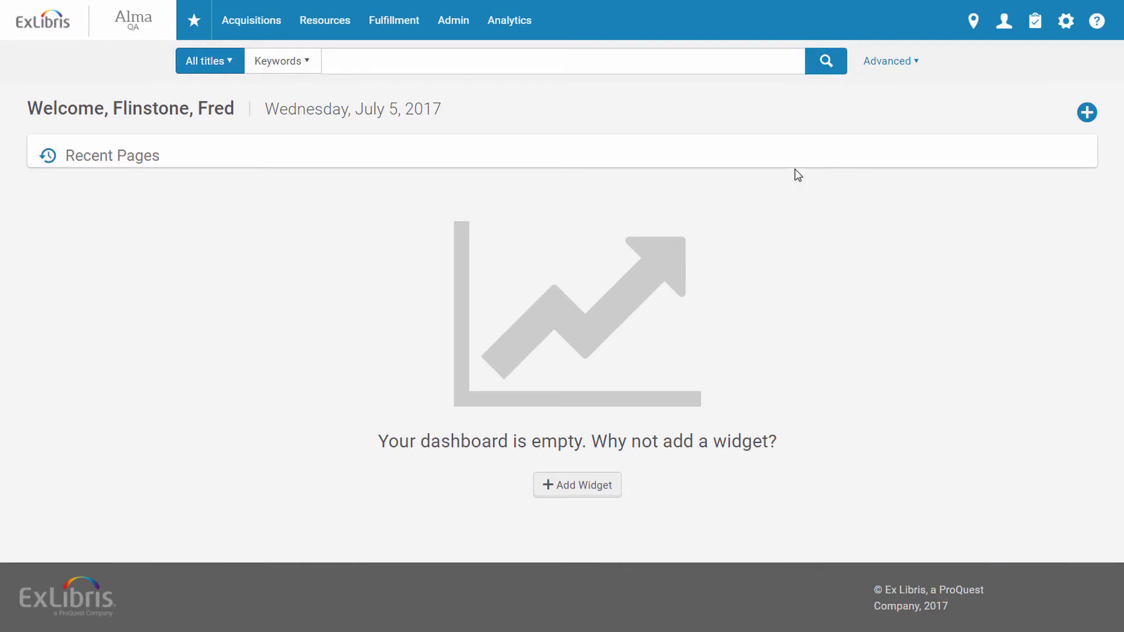
- From Configure Views, edit the NEWUI view and download its customization package zip
click(1065, 20)
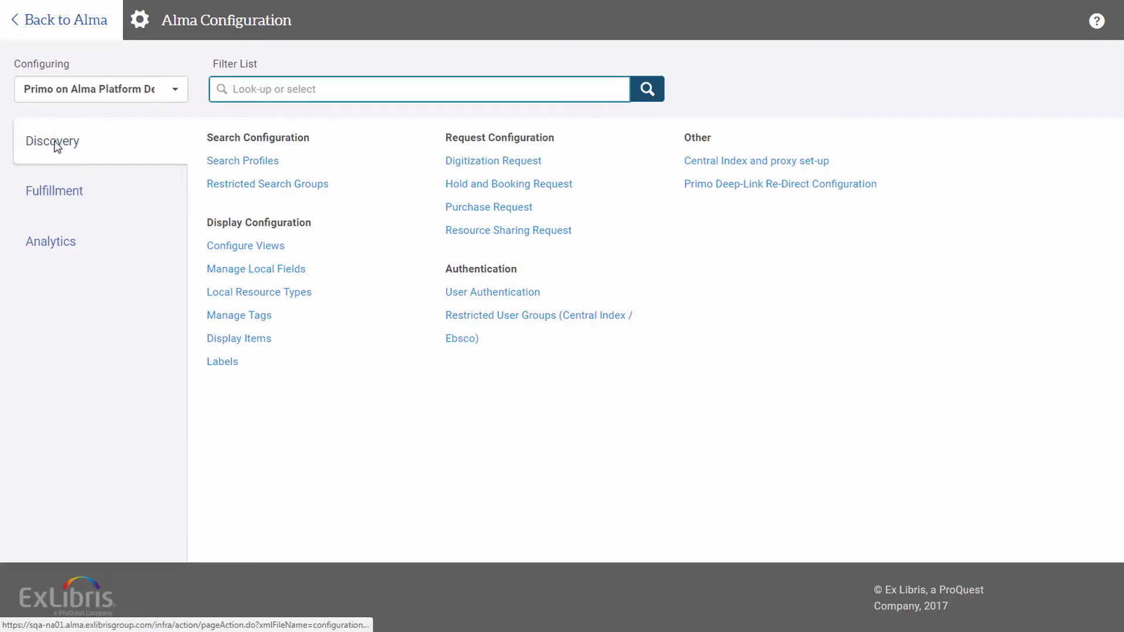
click(224, 253)
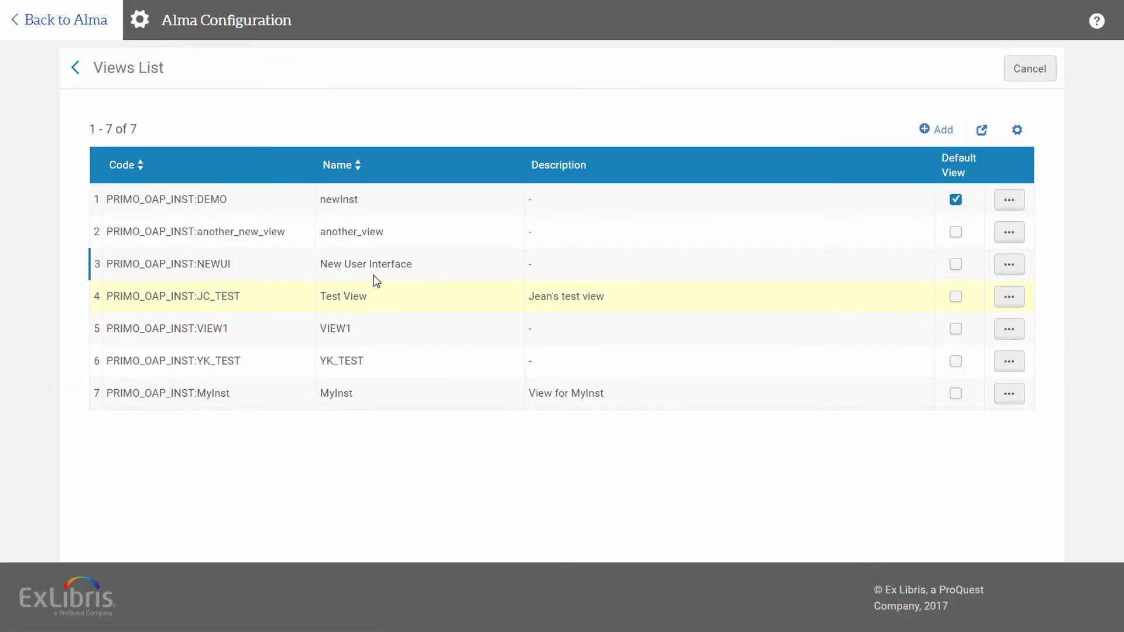
right_click(376, 266)
click(395, 285)
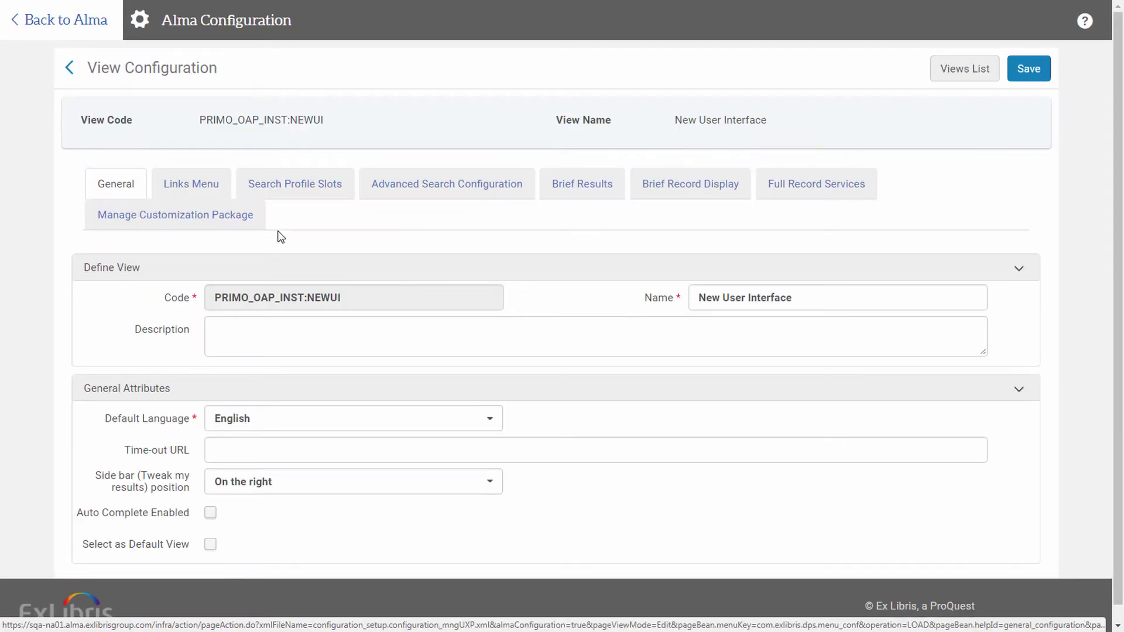
click(223, 225)
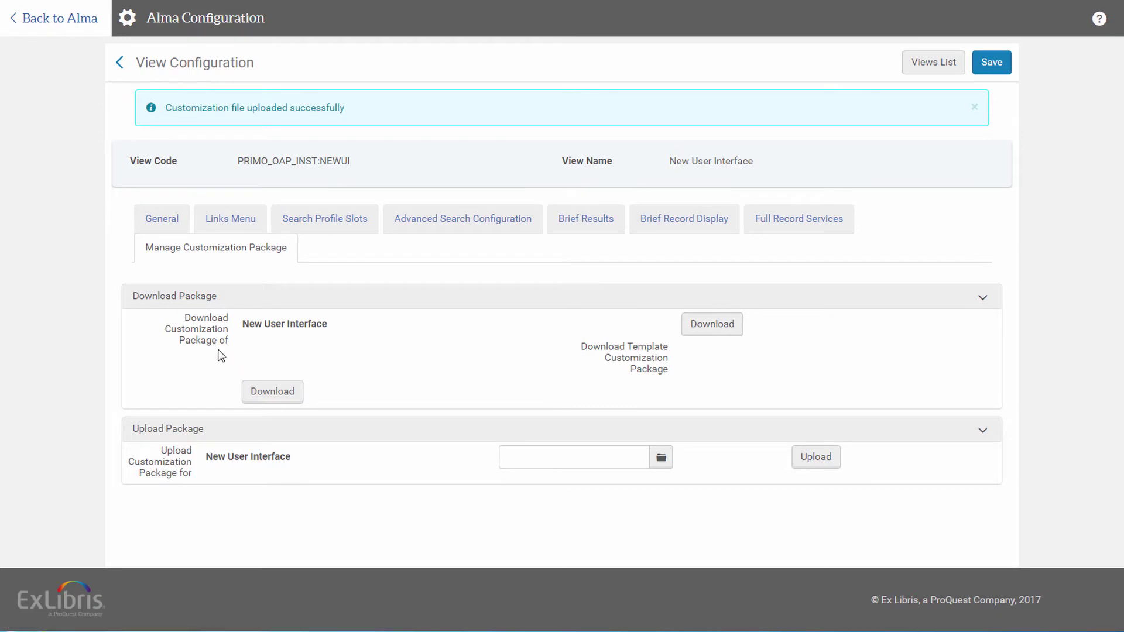
click(268, 393)
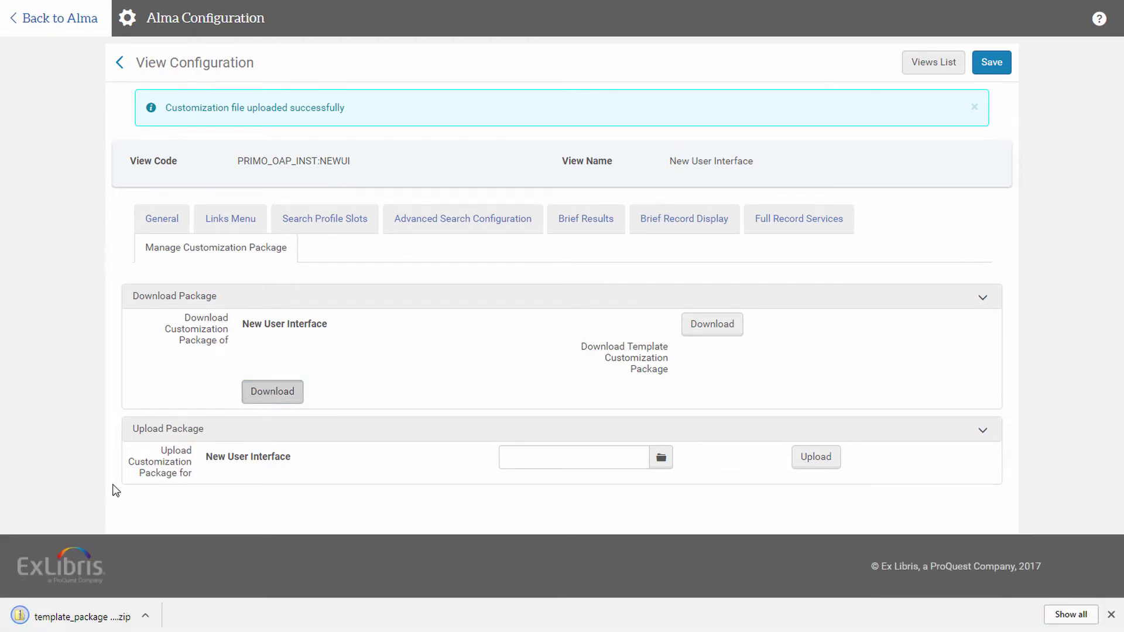
click(145, 619)
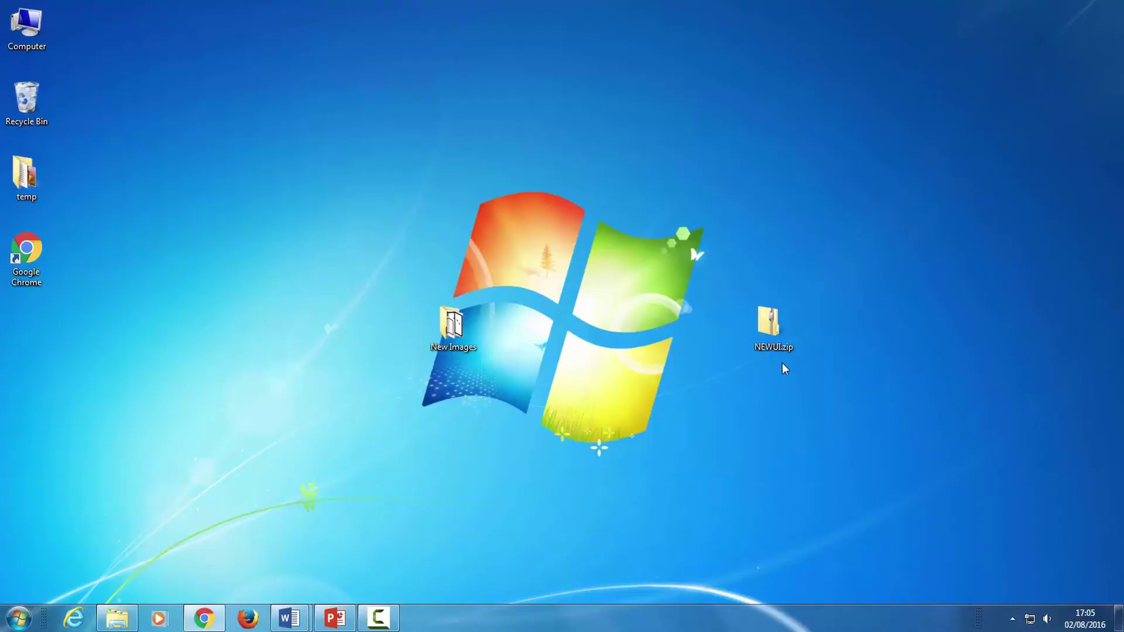
- Extract the NEWUI folder from NEWUI.zip onto the desktop and open its img folder
double_click(769, 325)
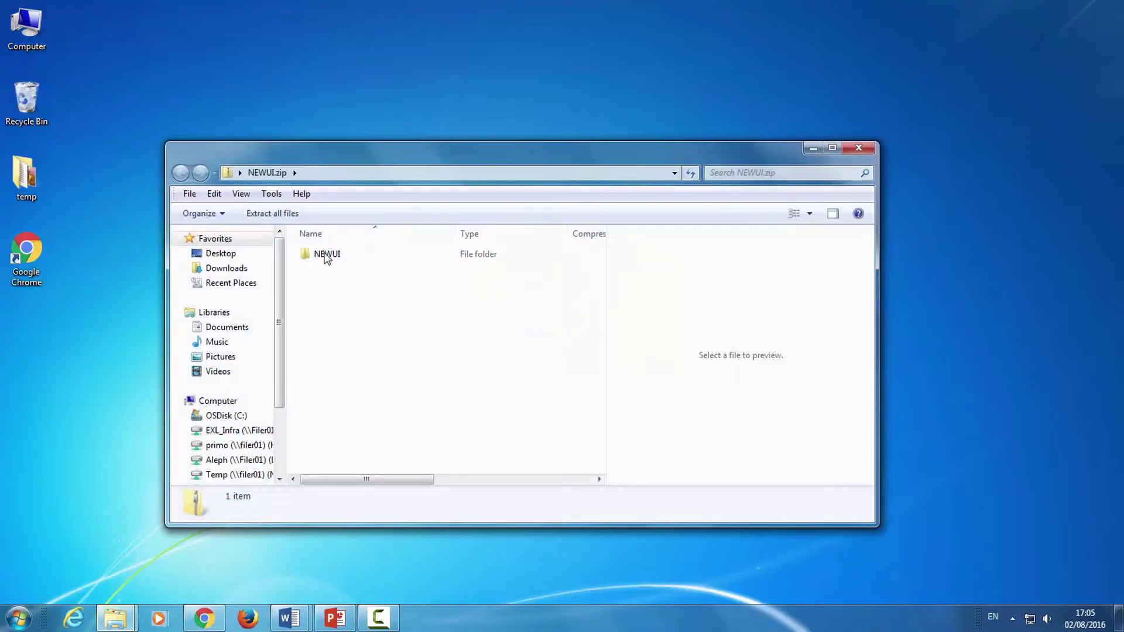
drag(325, 255, 937, 287)
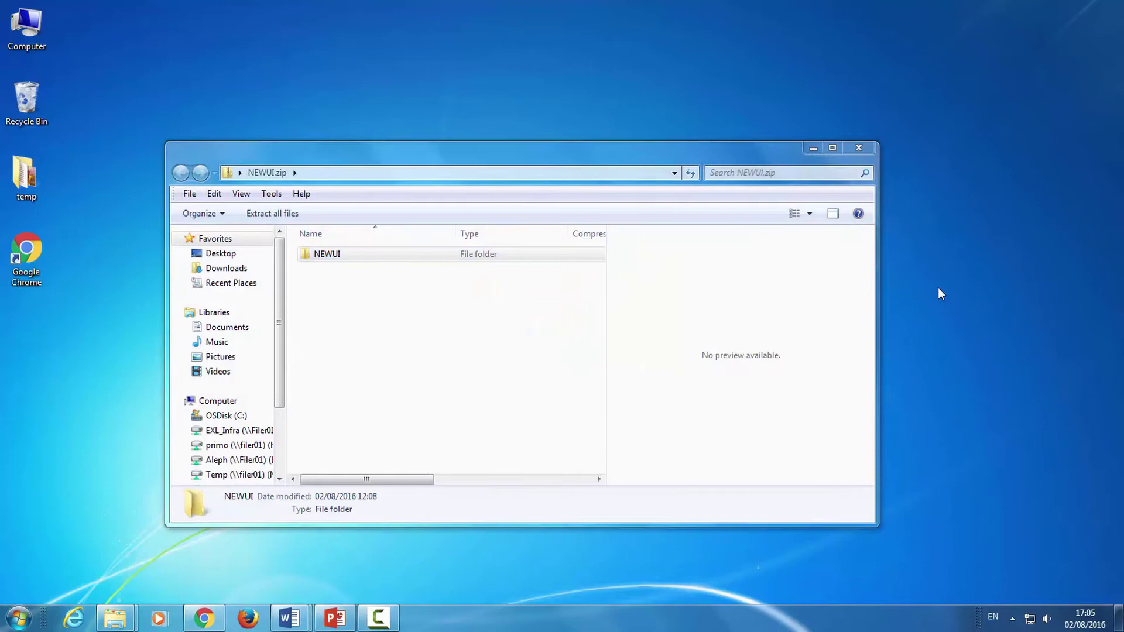
click(857, 147)
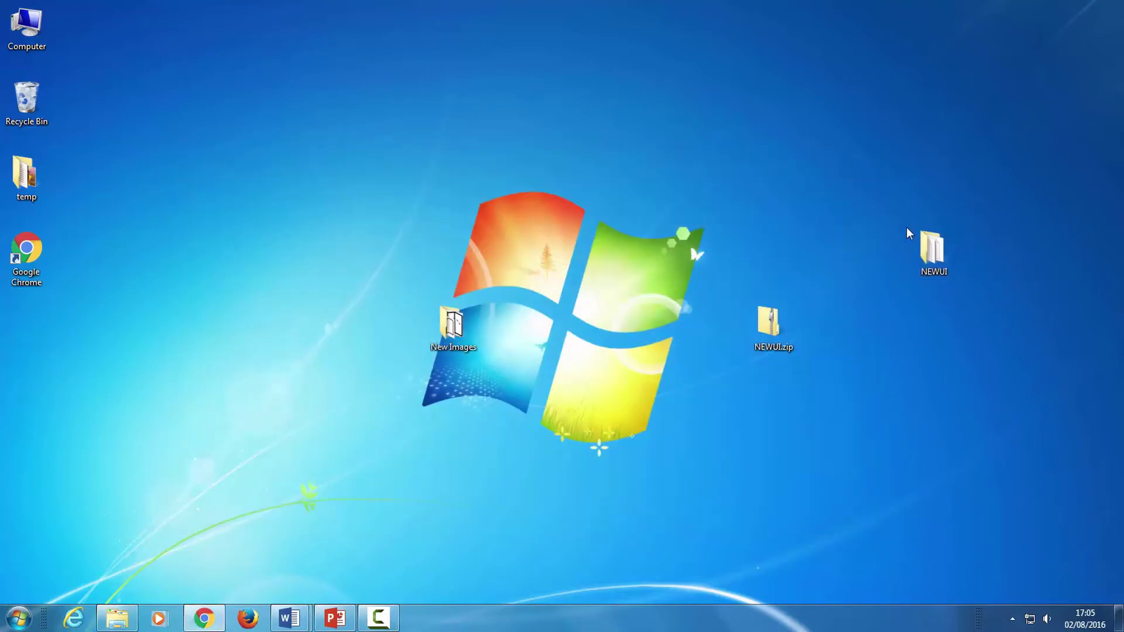
double_click(932, 259)
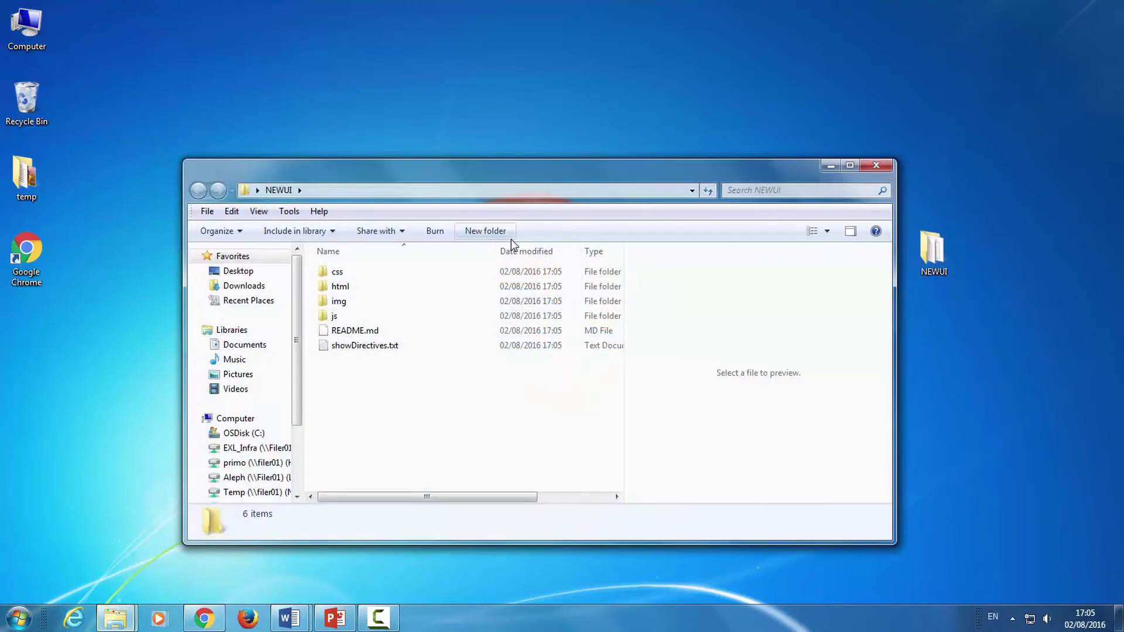
drag(424, 179, 562, 172)
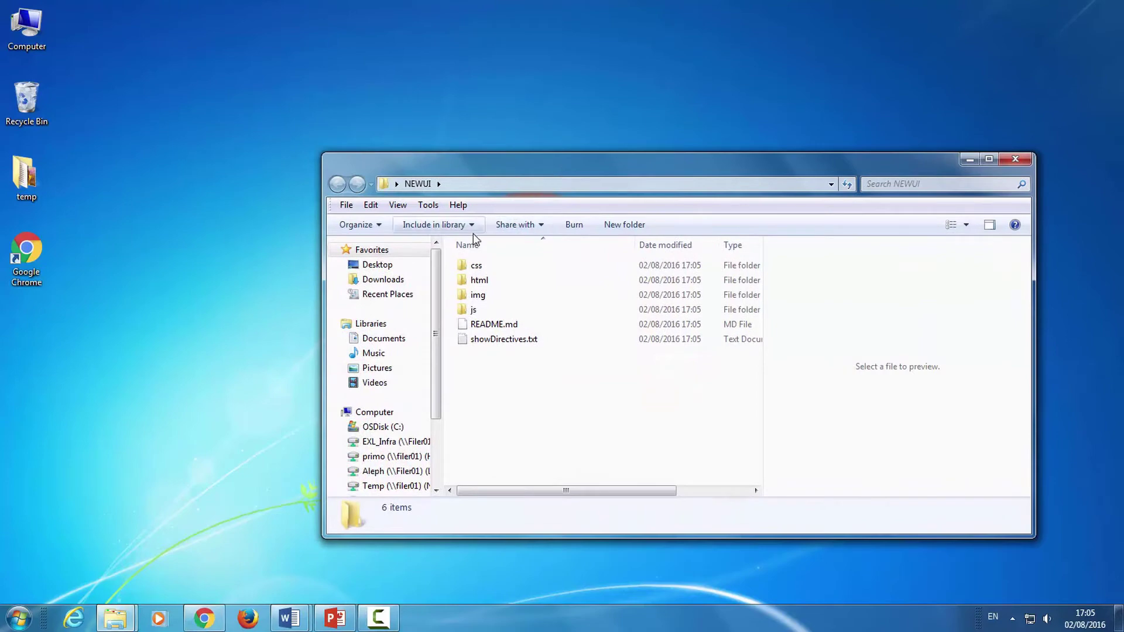
double_click(465, 294)
mouse_move(488, 173)
mouse_down()
mouse_move(375, 315)
mouse_move(380, 357)
mouse_up()
- Copy the seven New Images files into NEWUI's img folder and close both windows
drag(451, 321, 361, 177)
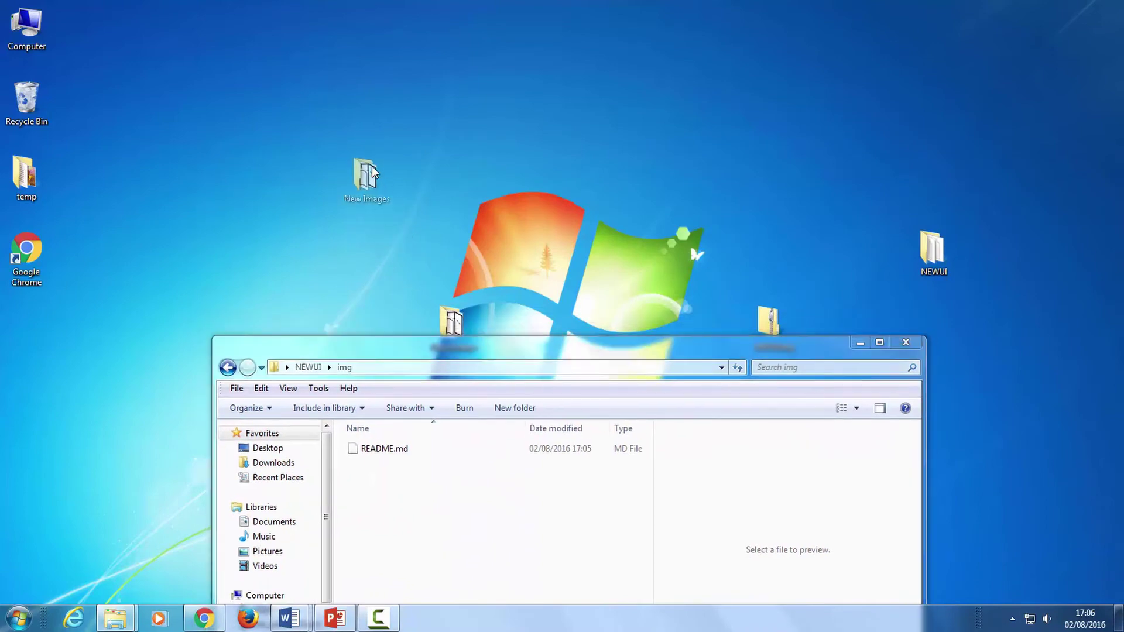
double_click(362, 175)
mouse_move(518, 316)
mouse_down()
mouse_move(255, 205)
mouse_move(466, 539)
mouse_up()
drag(463, 351, 421, 192)
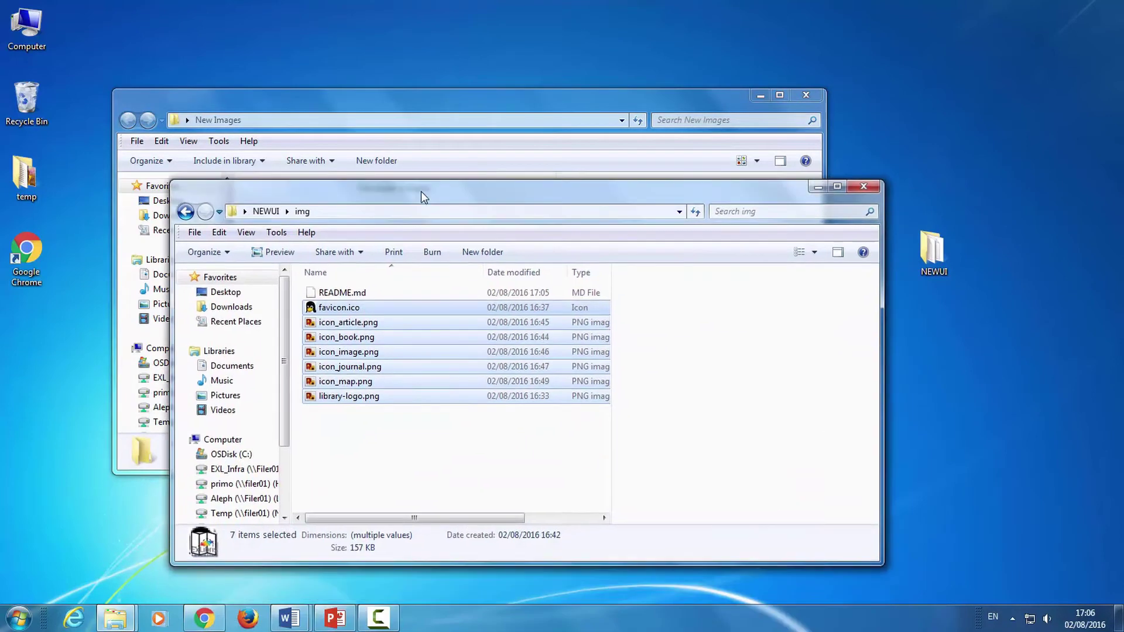
click(804, 99)
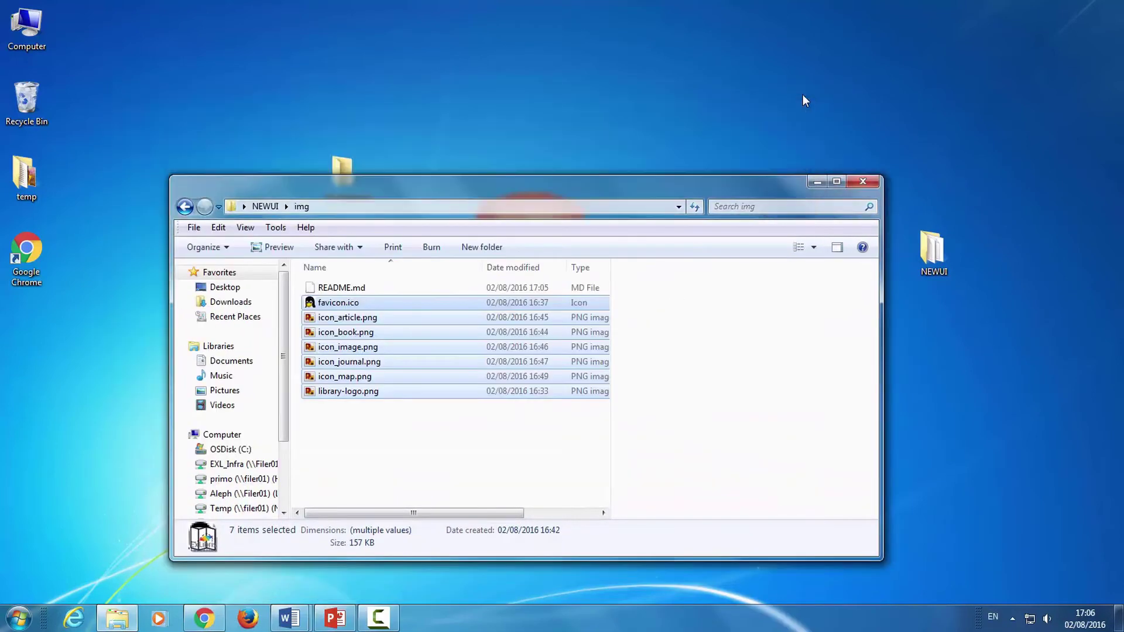
click(863, 182)
- Delete the old NEWUI.zip from the desktop
click(770, 331)
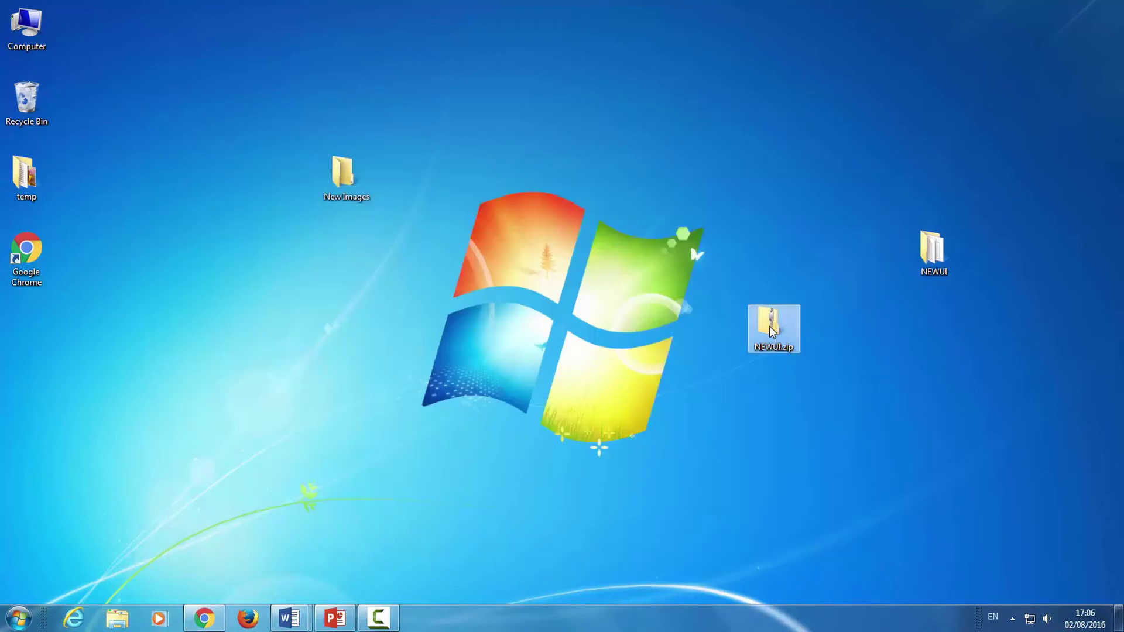
key(Delete)
click(648, 369)
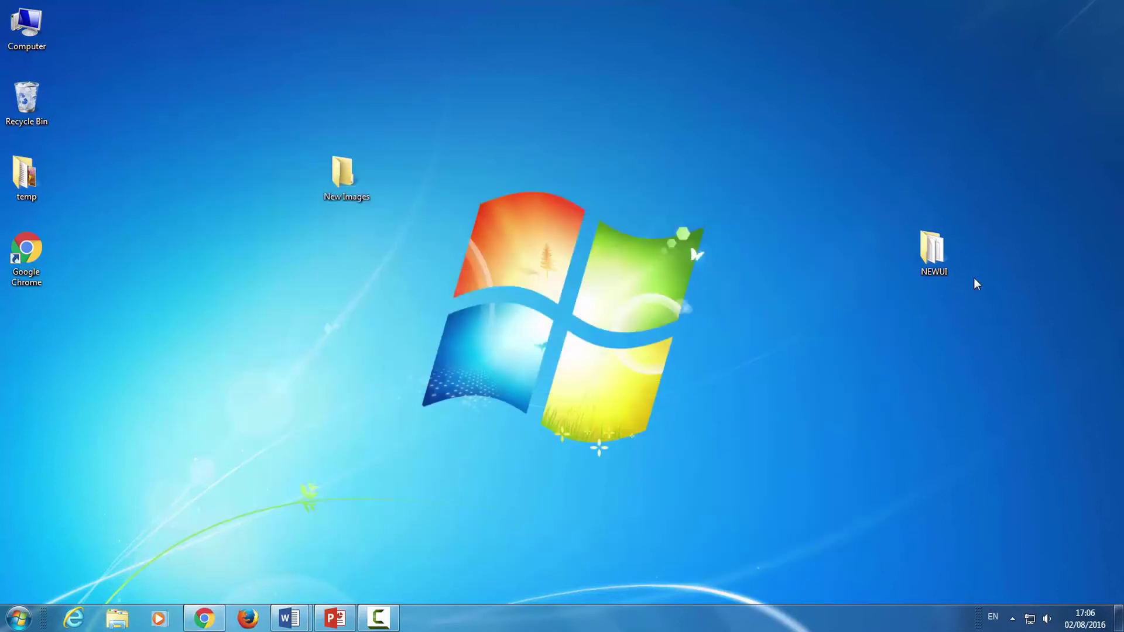
- Compress the edited NEWUI folder into a new NEWUI.zip with 7-Zip
drag(933, 251, 775, 256)
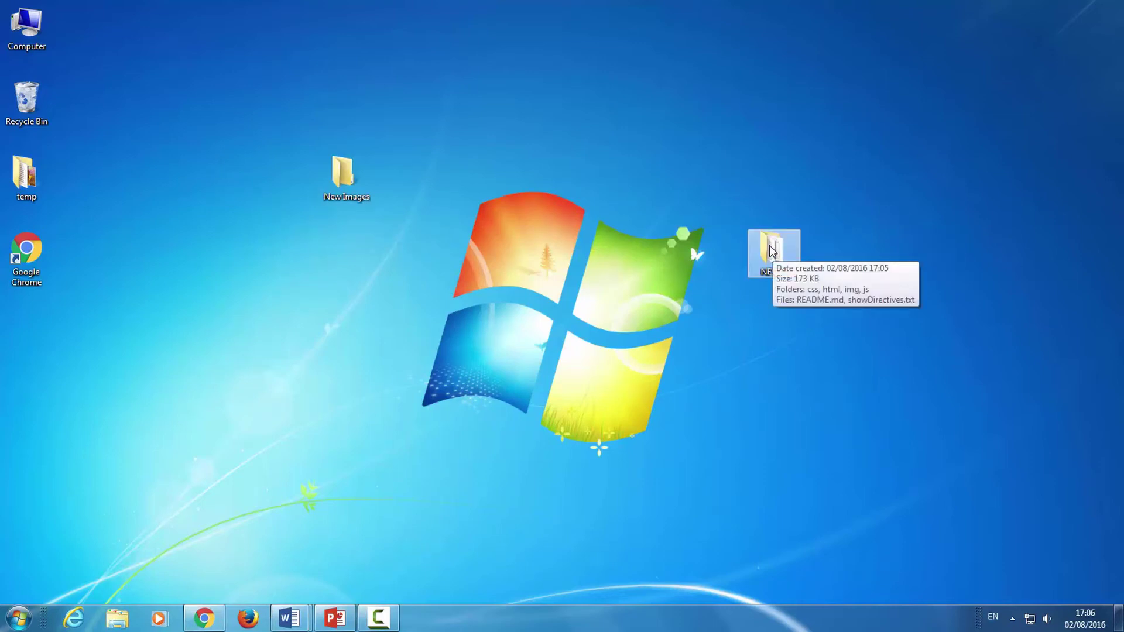
right_click(771, 252)
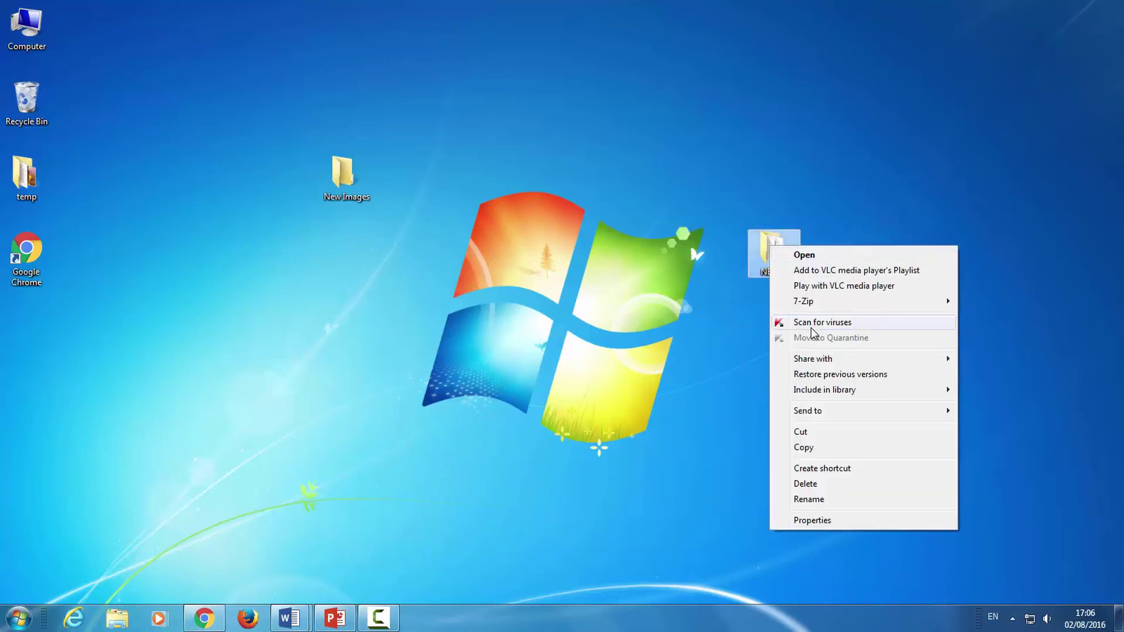
mouse_move(803, 301)
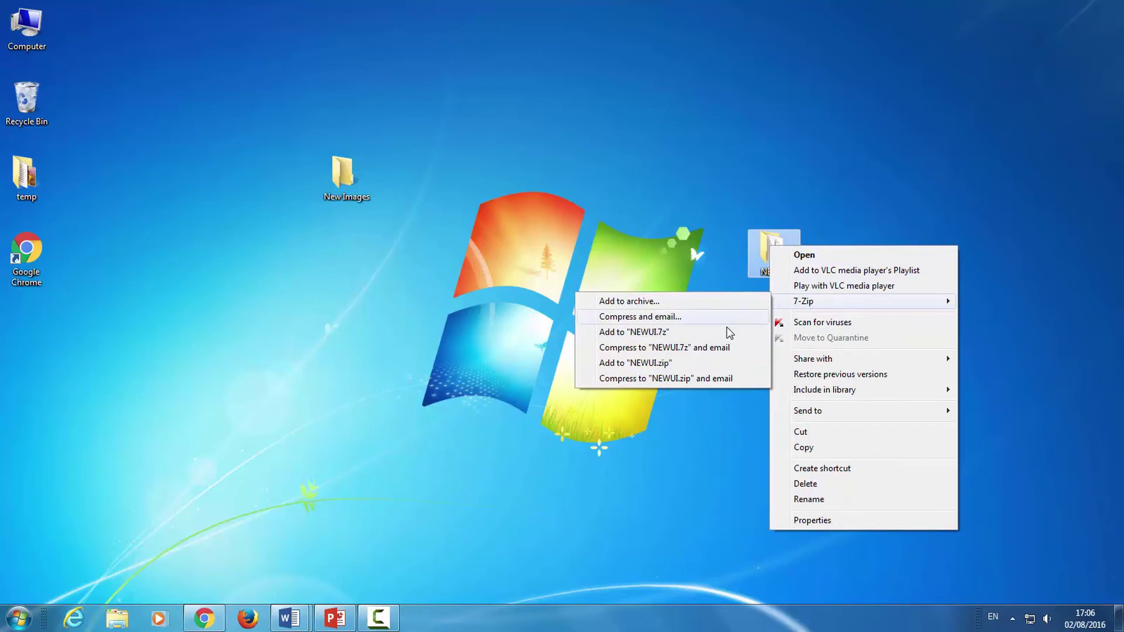
click(663, 367)
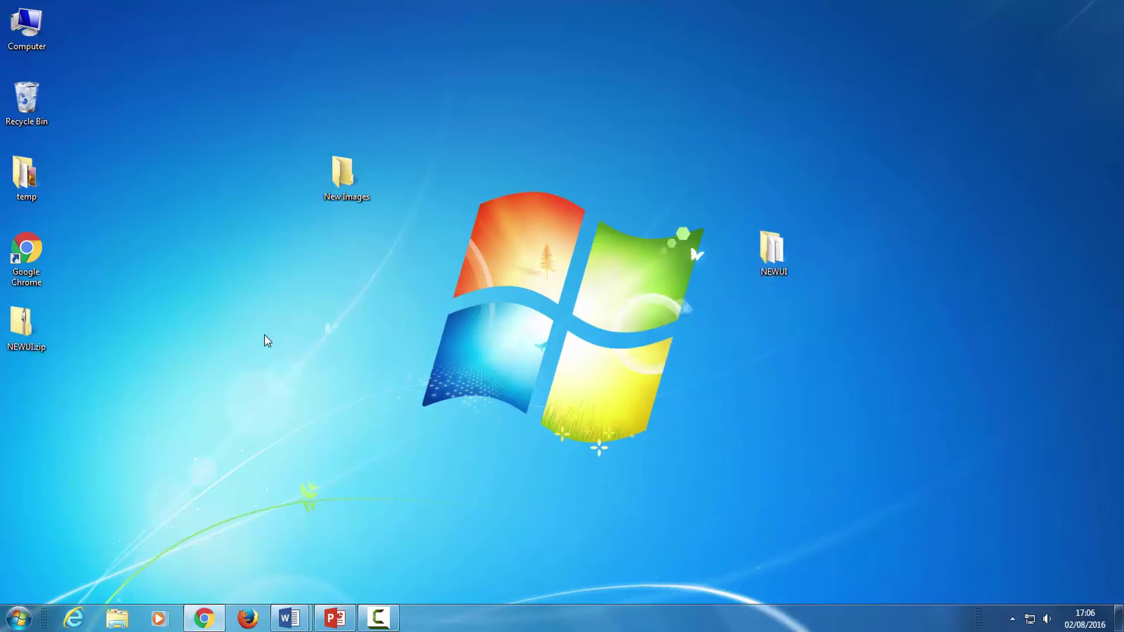
drag(24, 321, 235, 309)
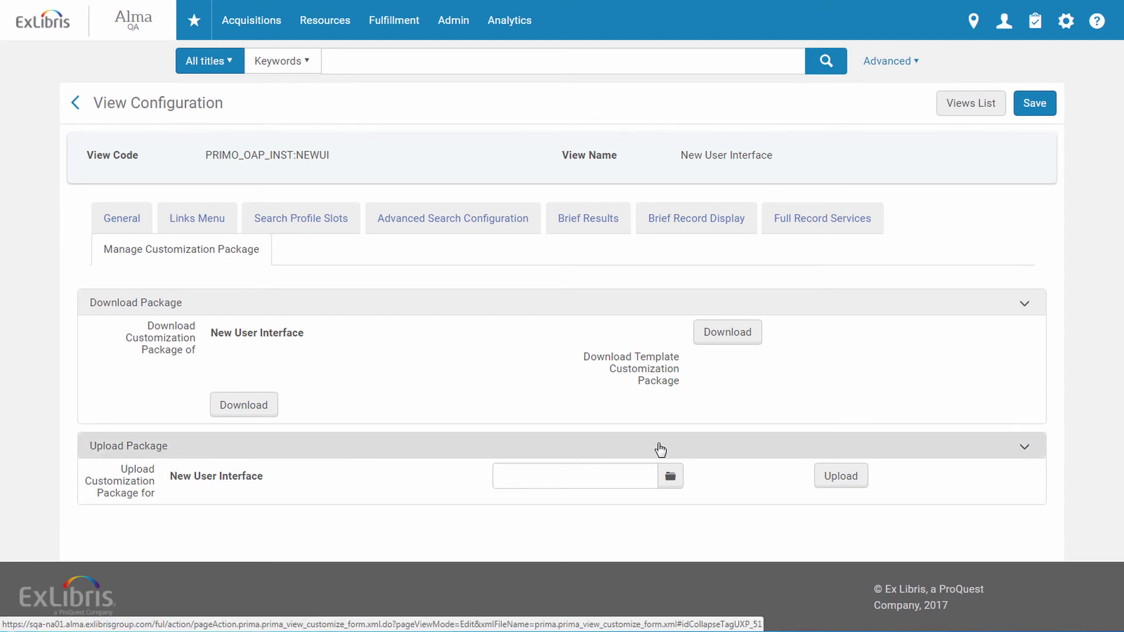
- Upload the new NEWUI.zip as the NEWUI view's package and save to deploy it
click(672, 479)
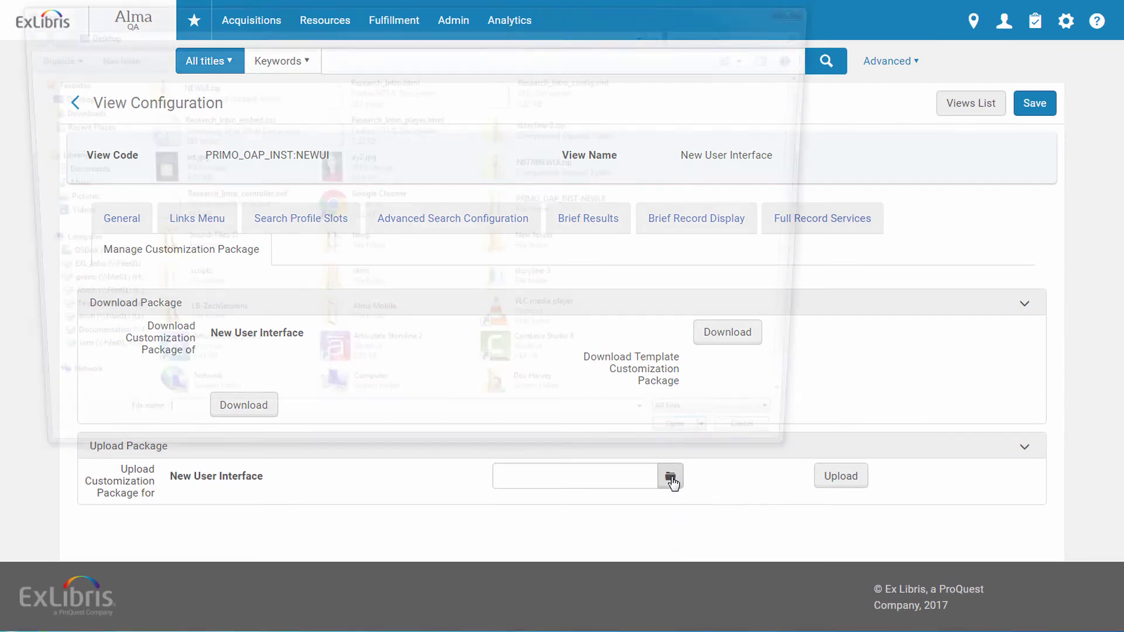
double_click(184, 94)
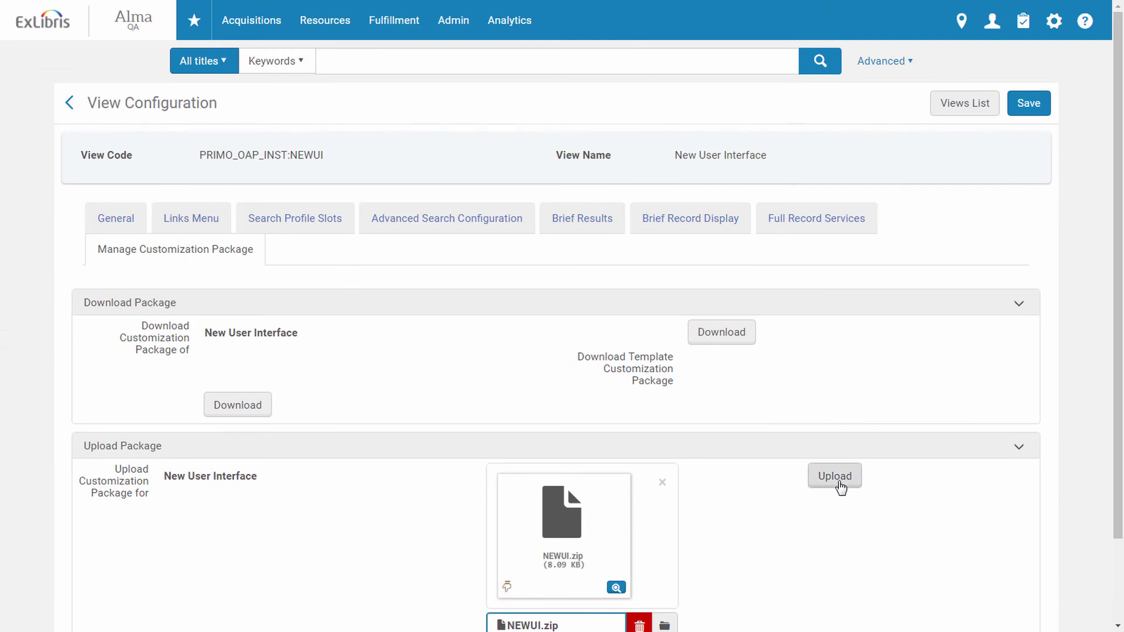
click(836, 479)
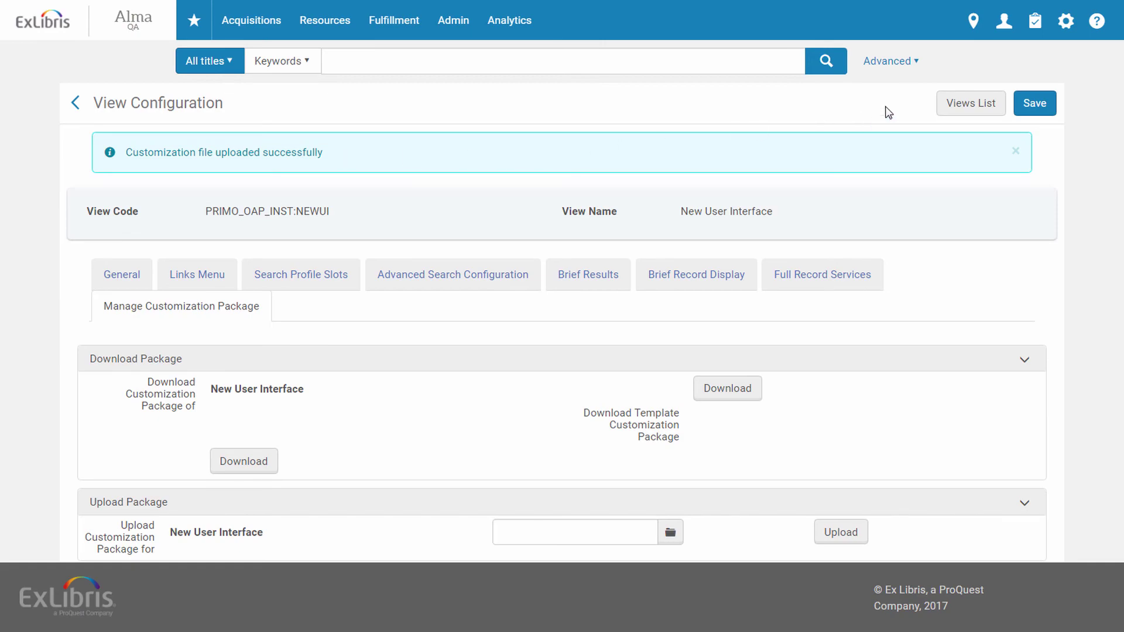
click(1034, 107)
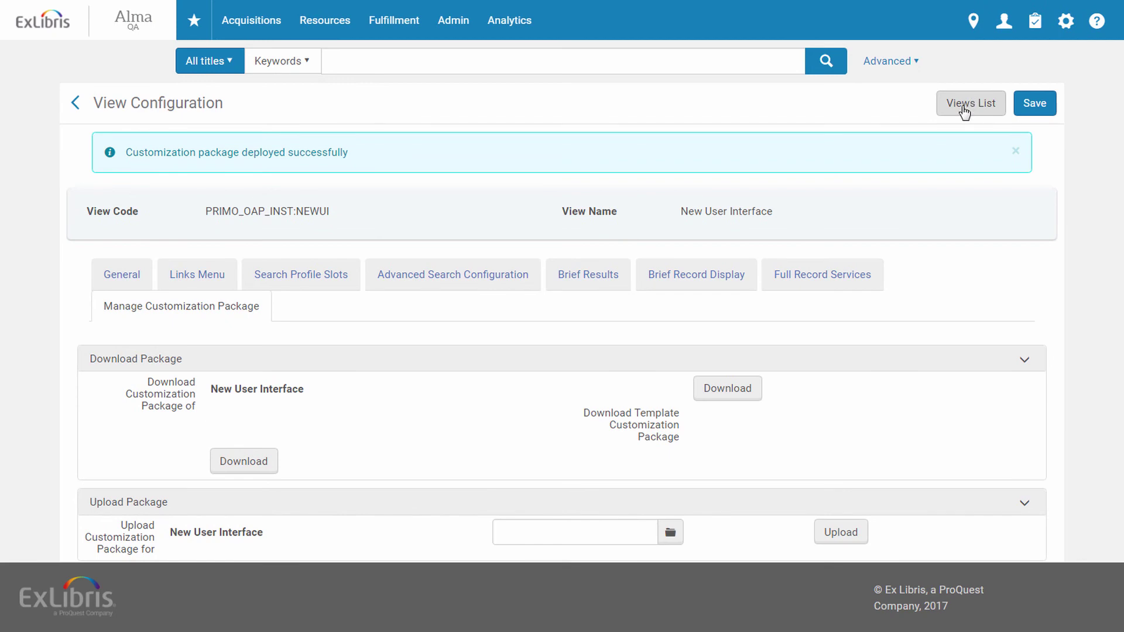
- Leave the view configuration for the Views List and open actions for the NEWUI view
click(964, 111)
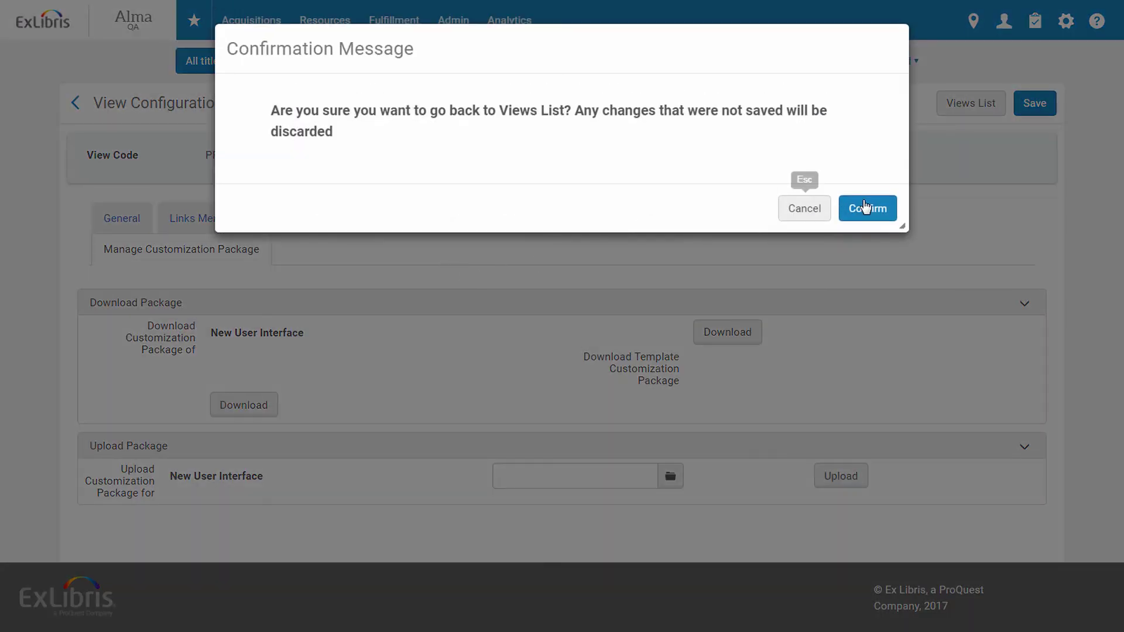
click(865, 207)
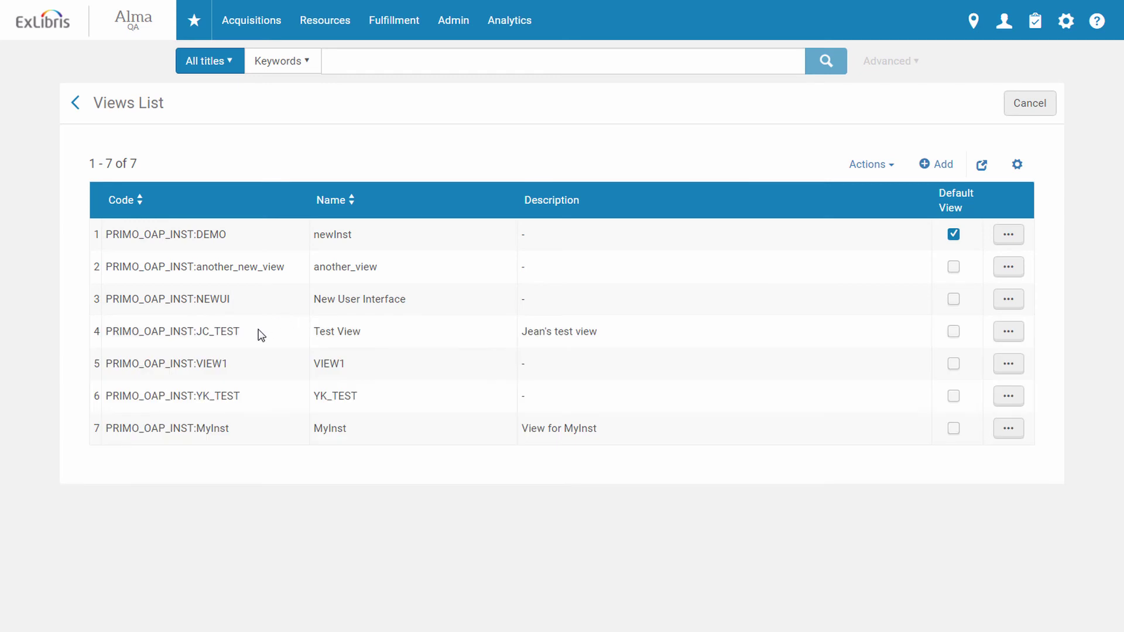
right_click(331, 299)
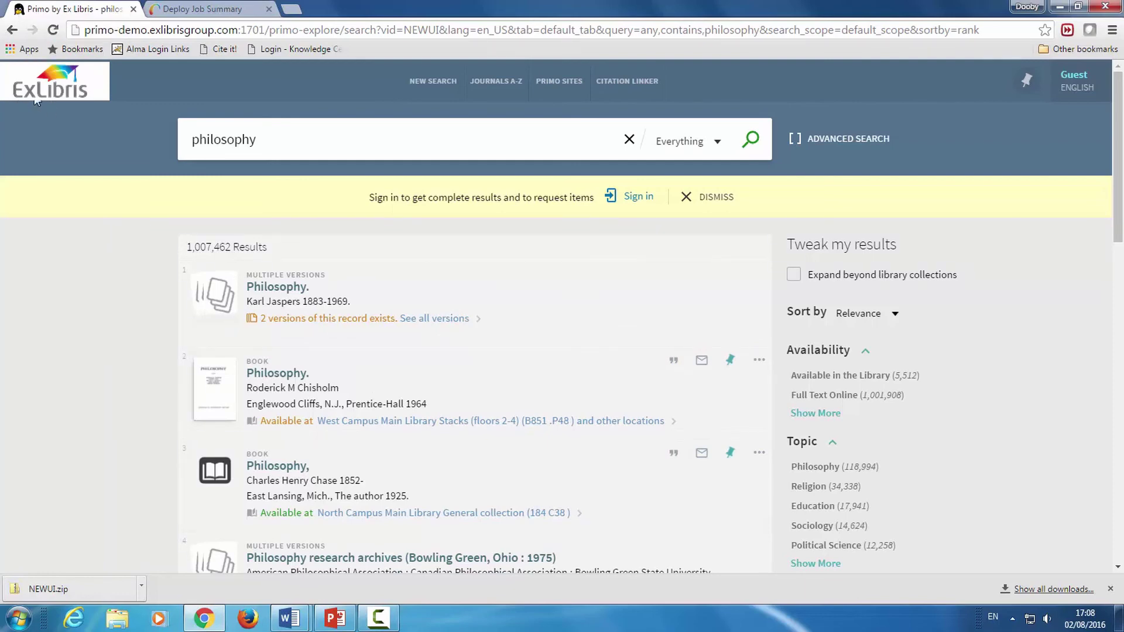
scroll(57, 187, down, 3)
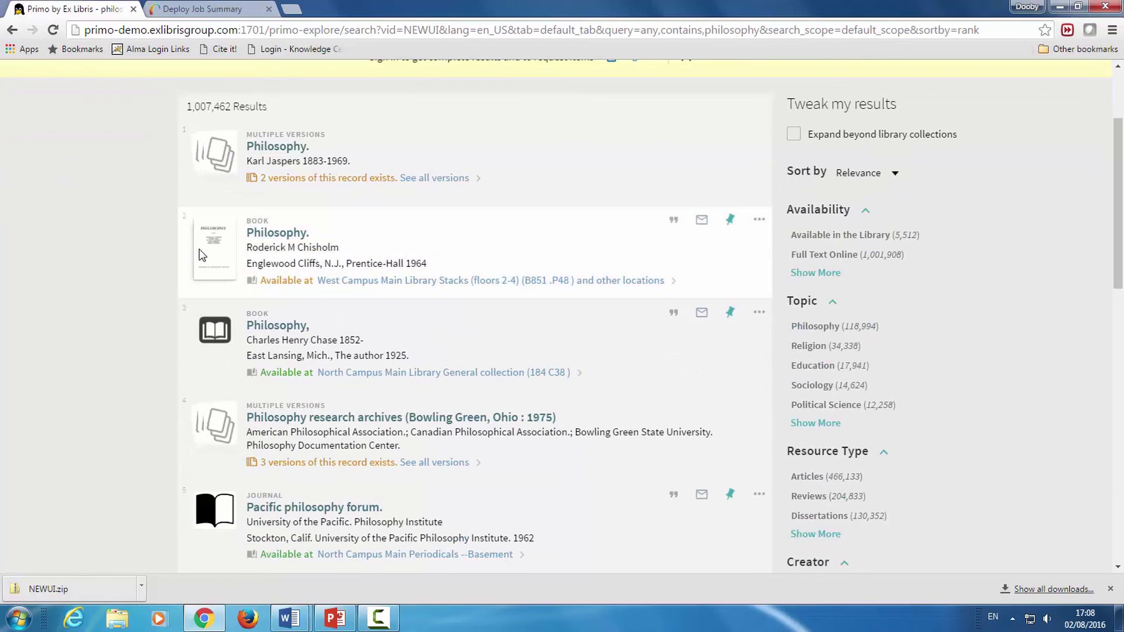
scroll(203, 351, down, 2)
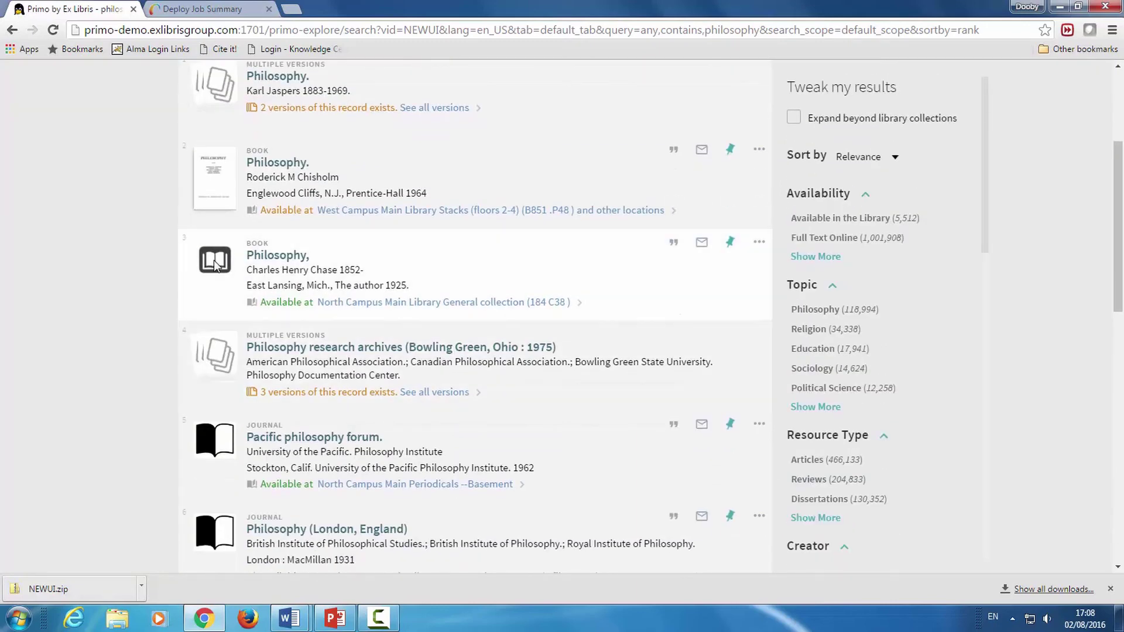
scroll(234, 440, down, 1)
scroll(156, 416, down, 2)
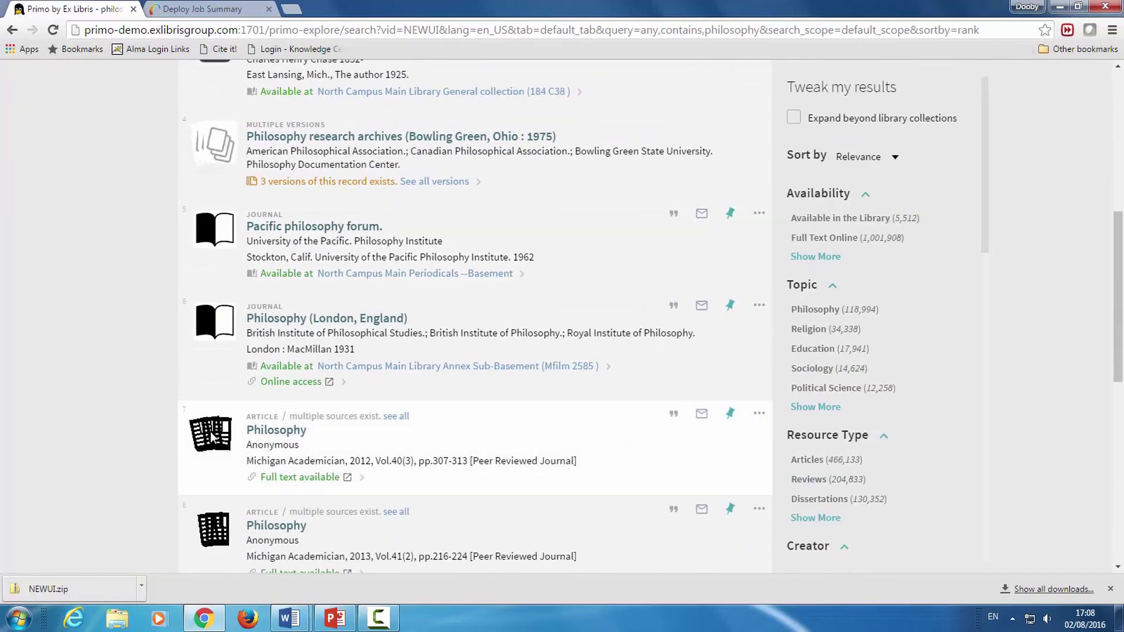
scroll(189, 388, up, 1)
scroll(187, 390, up, 5)
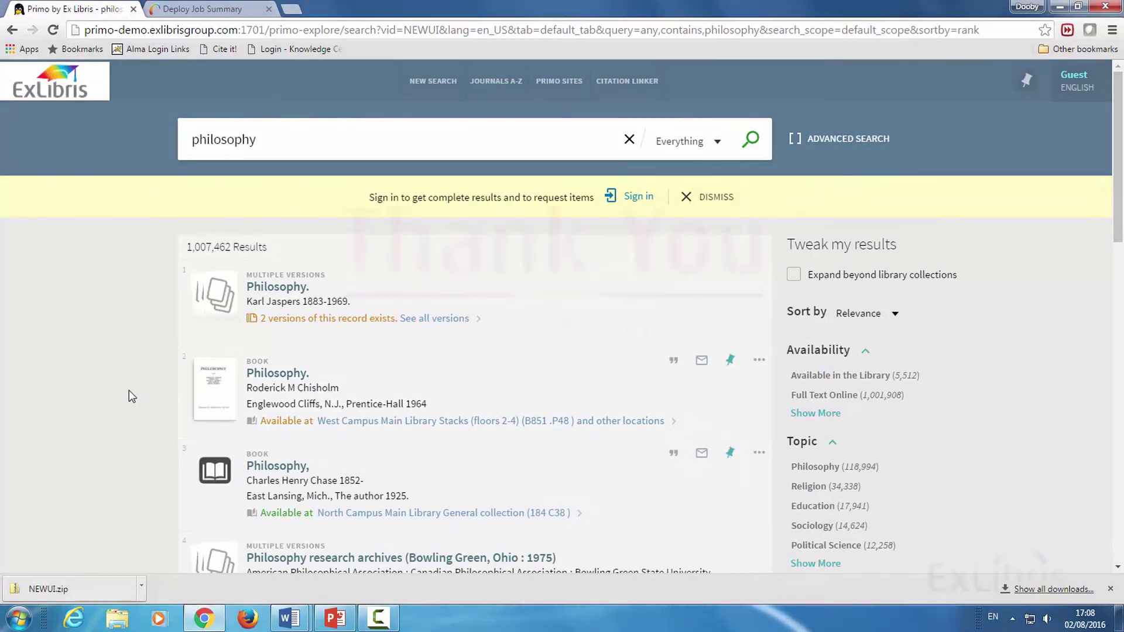